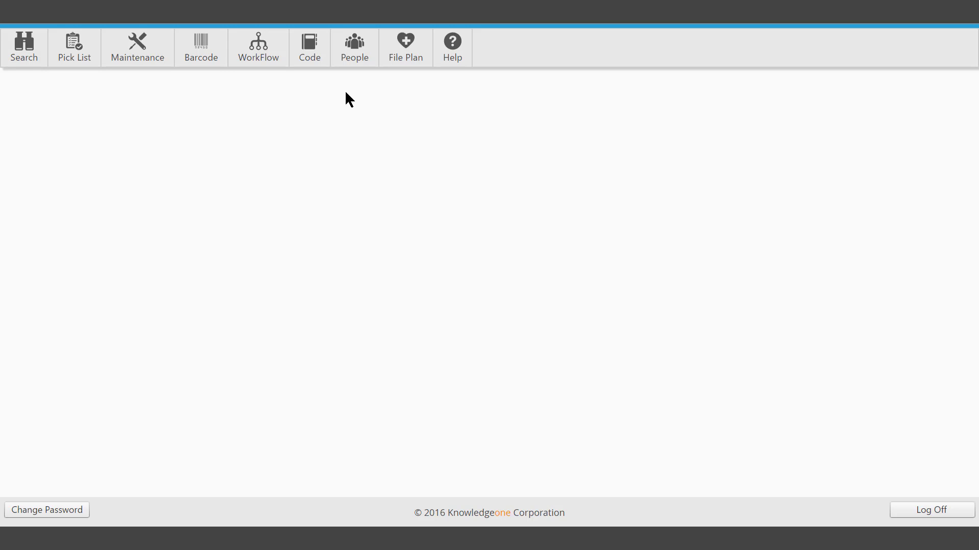
Bring up the Code menu of code tables from the main toolbar
left_click(310, 48)
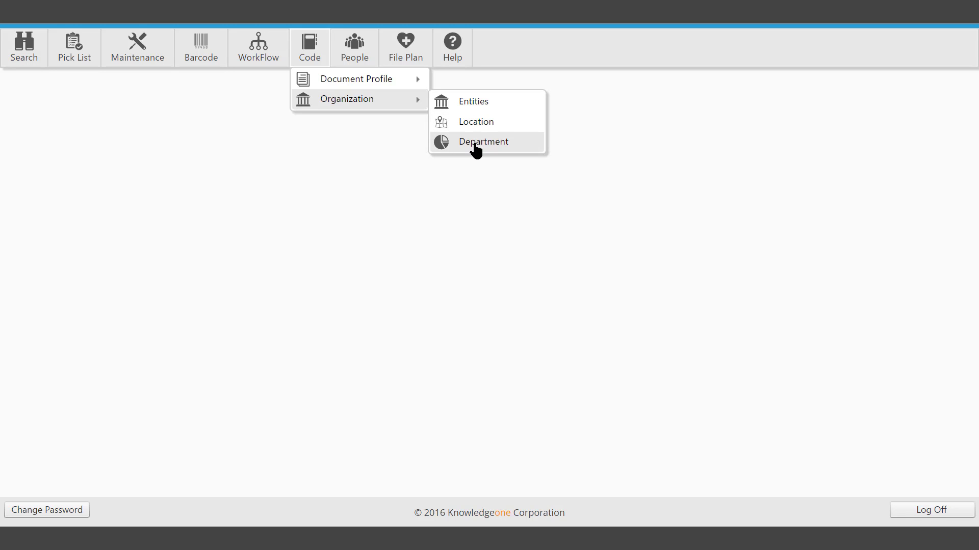
mouse_move(357, 79)
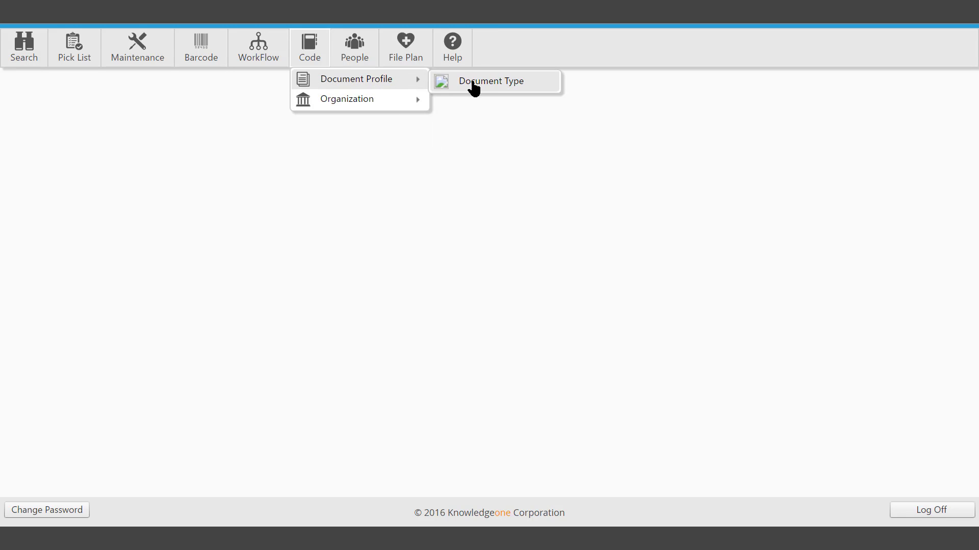
Show the Document Type code list and review its Filter and Export options
left_click(492, 89)
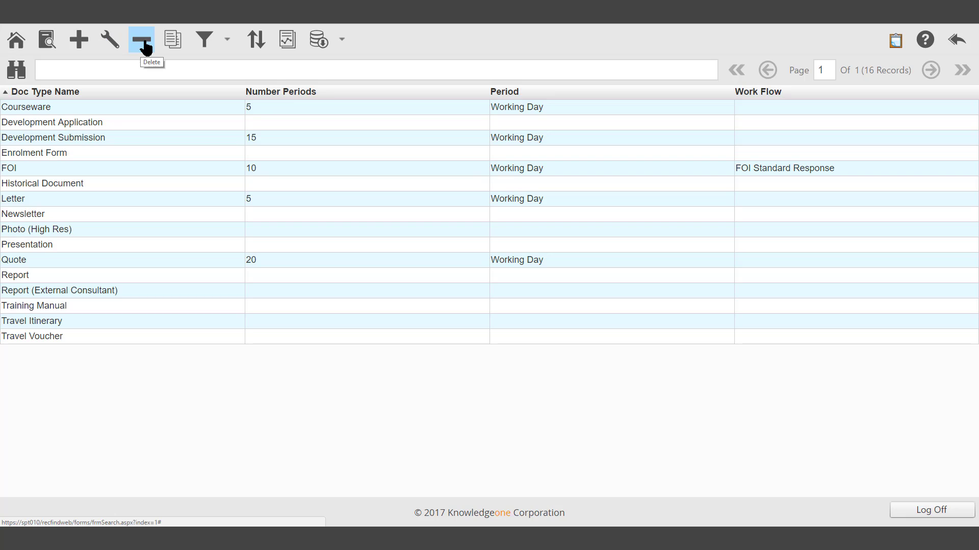
left_click(228, 43)
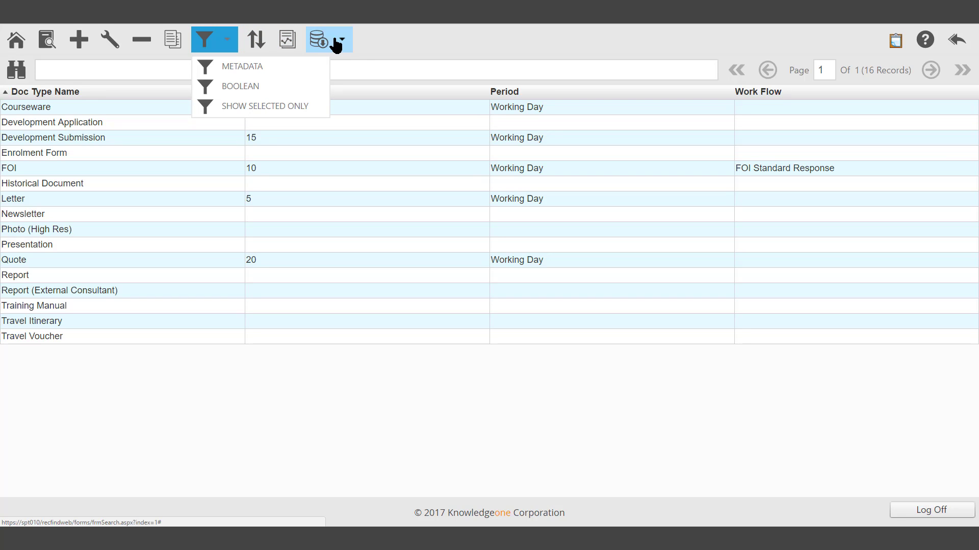
left_click(344, 44)
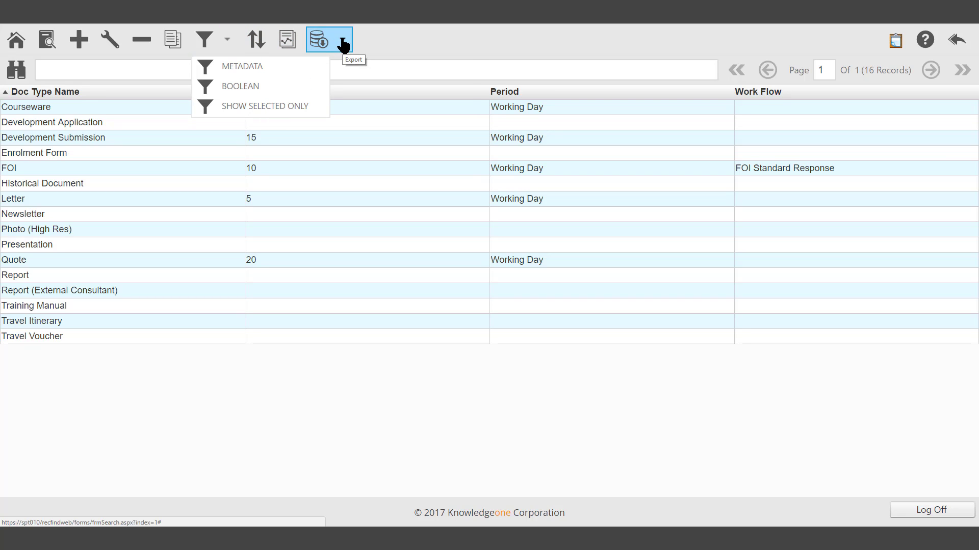
left_click(405, 40)
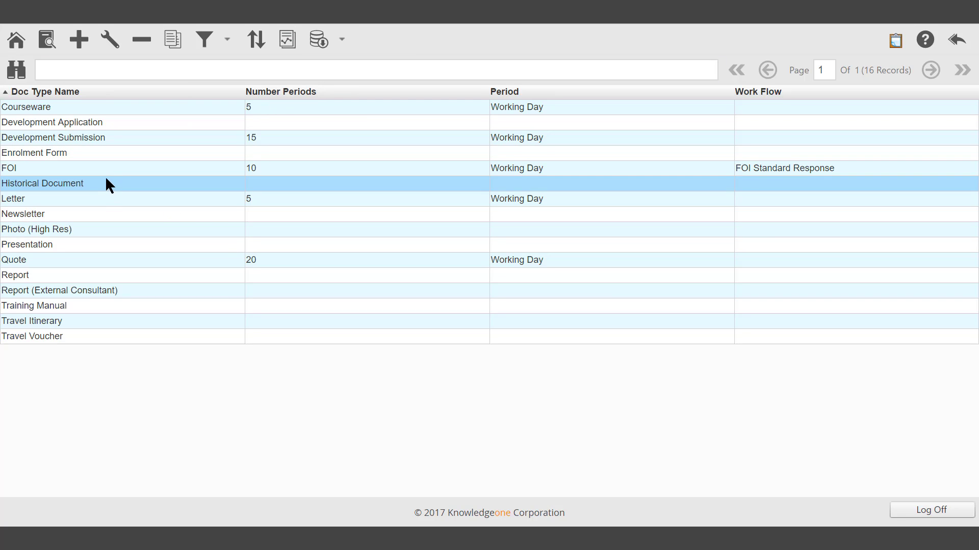
Sort the list by Number Periods, Period and Work Flow, ending sorted by Doc Type Name
left_click(80, 91)
left_click(299, 95)
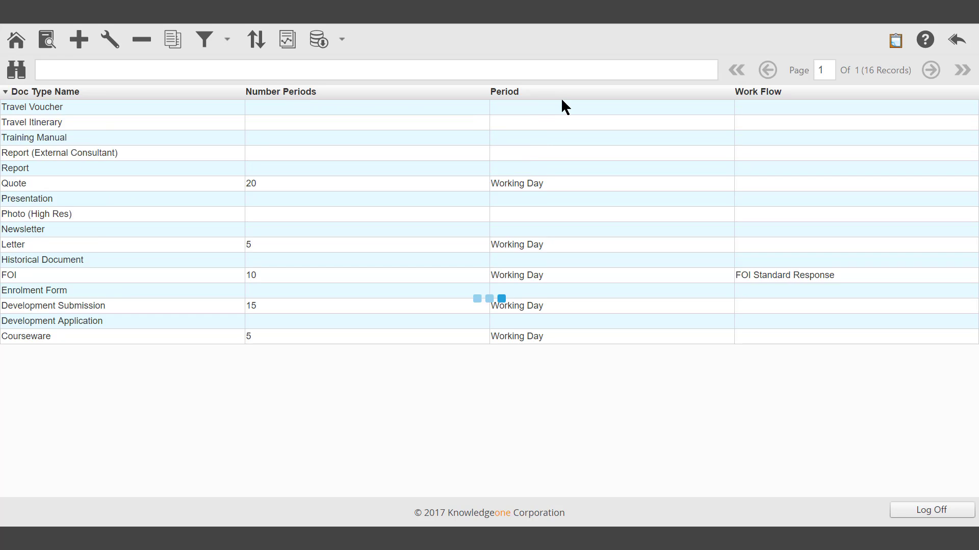
left_click(555, 95)
left_click(757, 94)
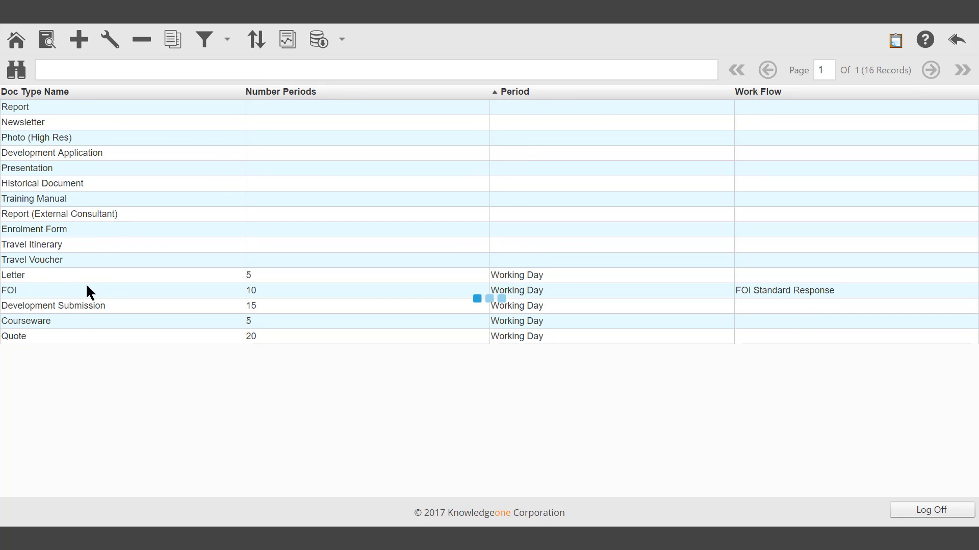
left_click(60, 95)
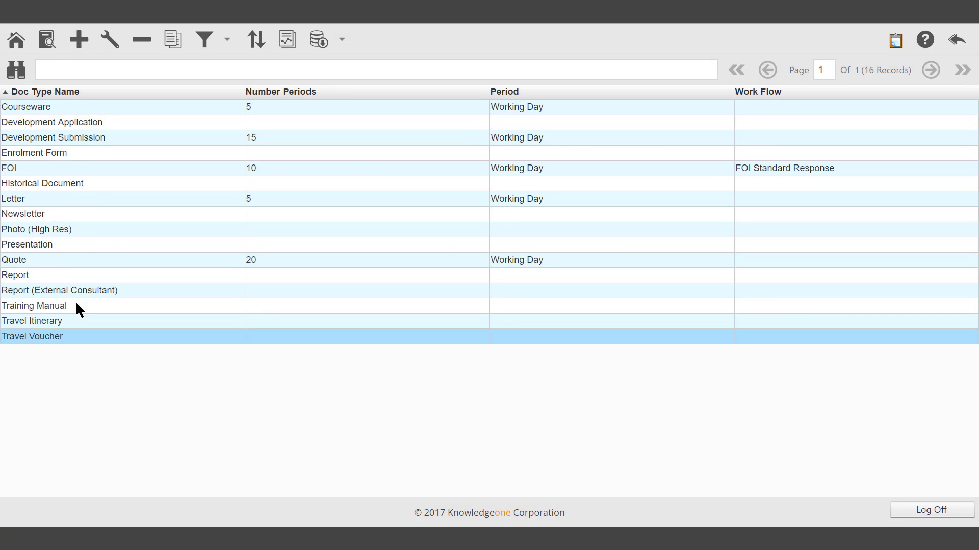
Add a new document type named Video Diary and save it
left_click(79, 39)
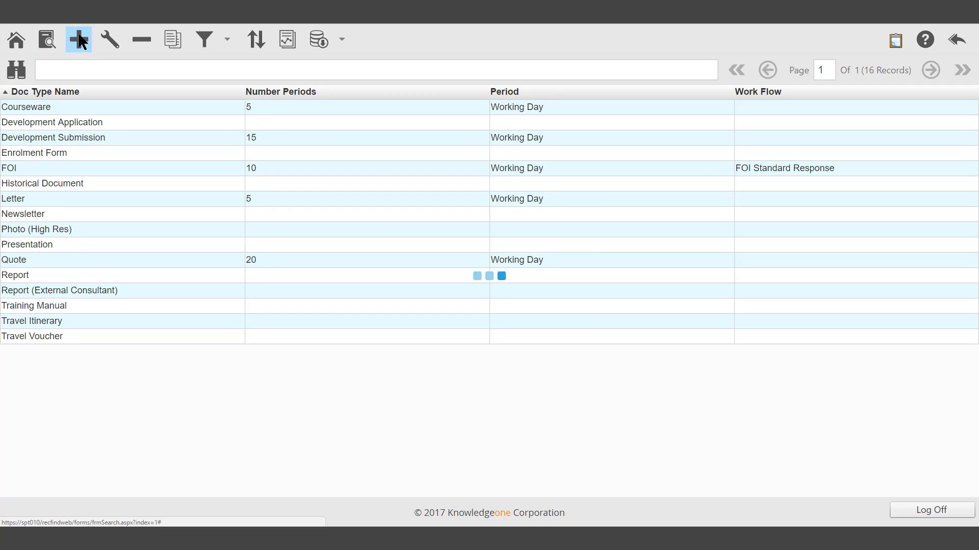
left_click(193, 72)
type("Video")
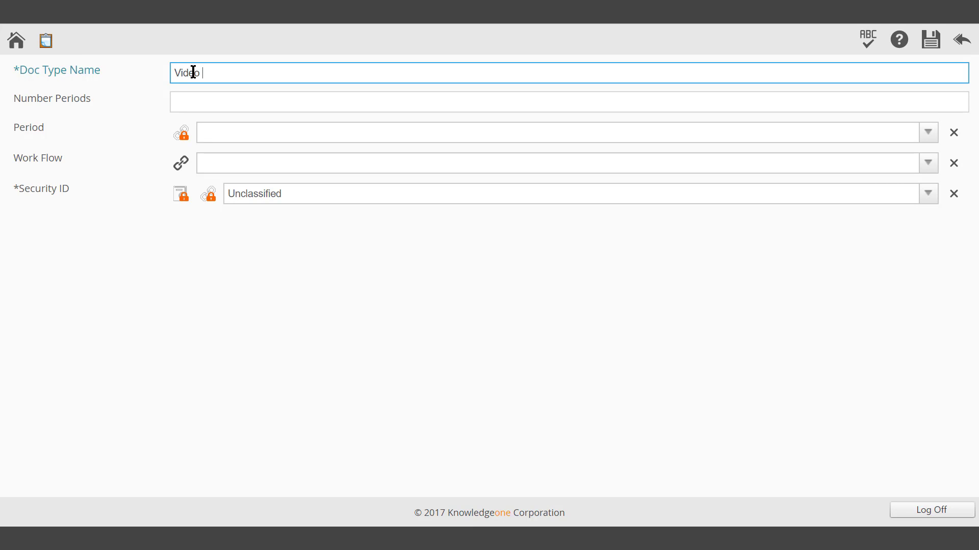
type("Diary")
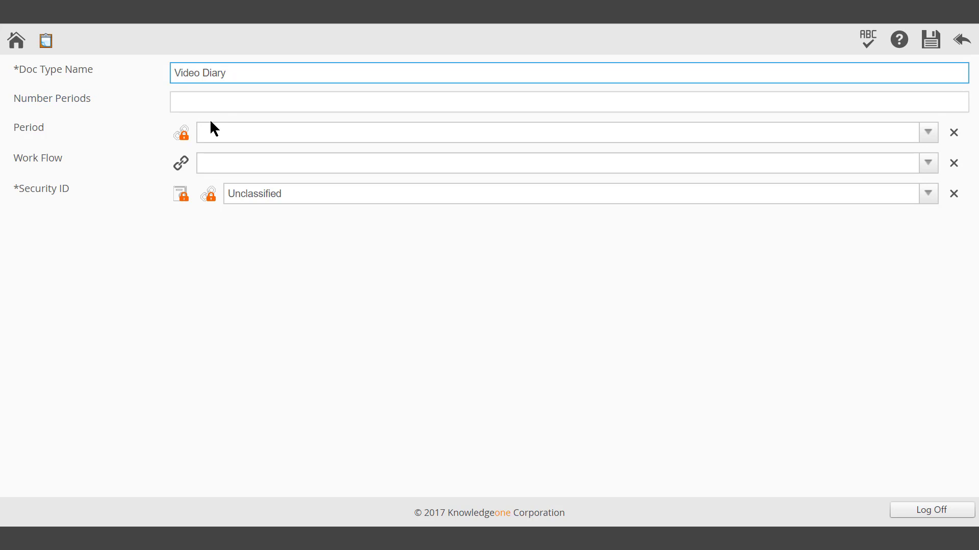
left_click(190, 92)
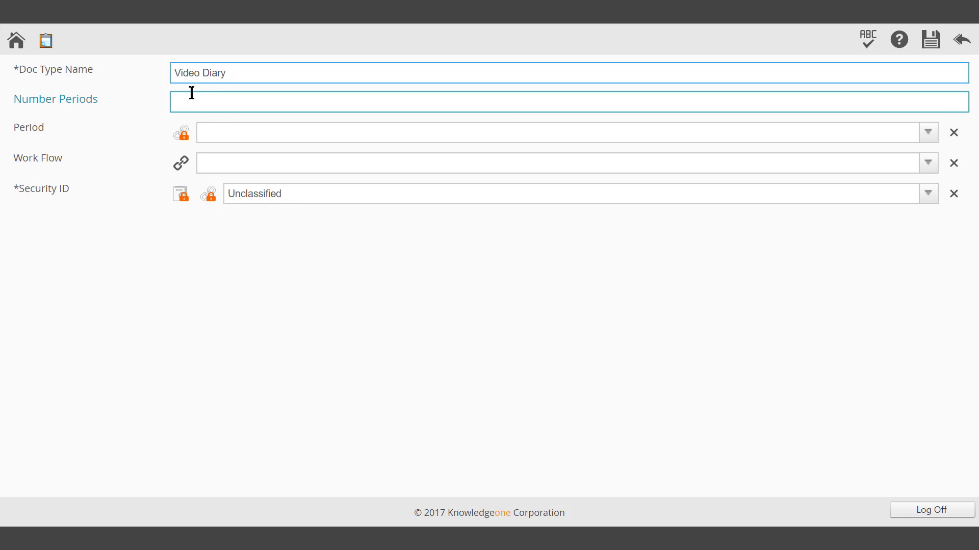
left_click(929, 40)
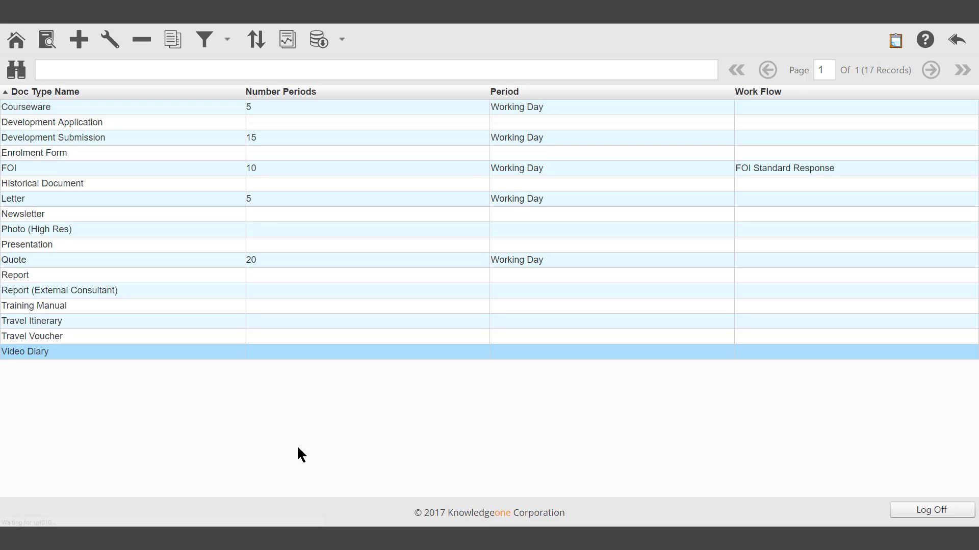
Start an Internal Letter document type with 5 periods in Working Day units
left_click(79, 40)
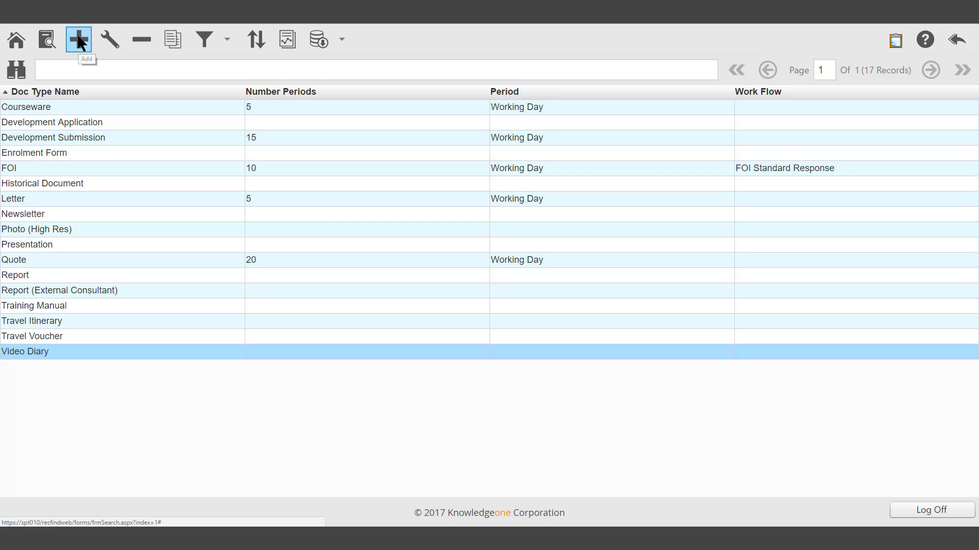
left_click(196, 70)
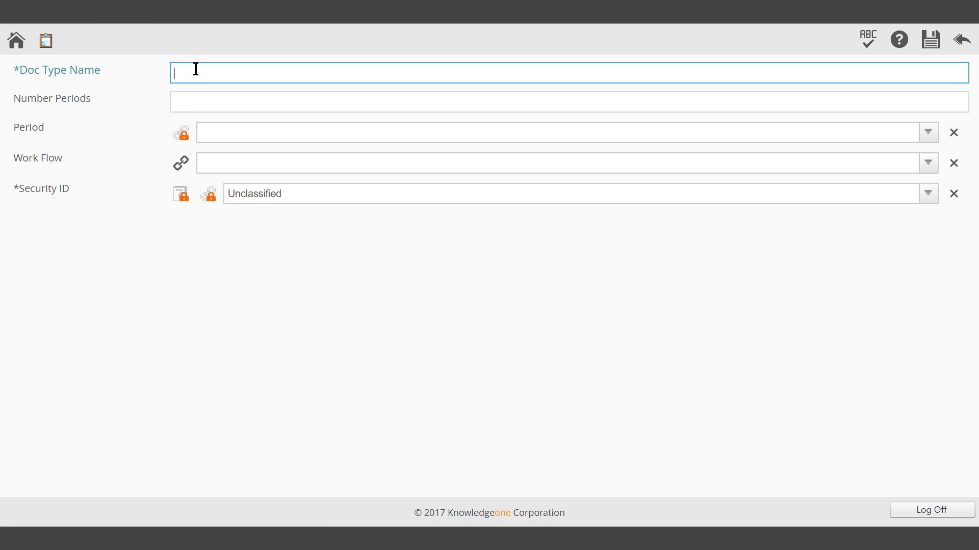
type("Internal Le")
type("tter")
left_click(192, 102)
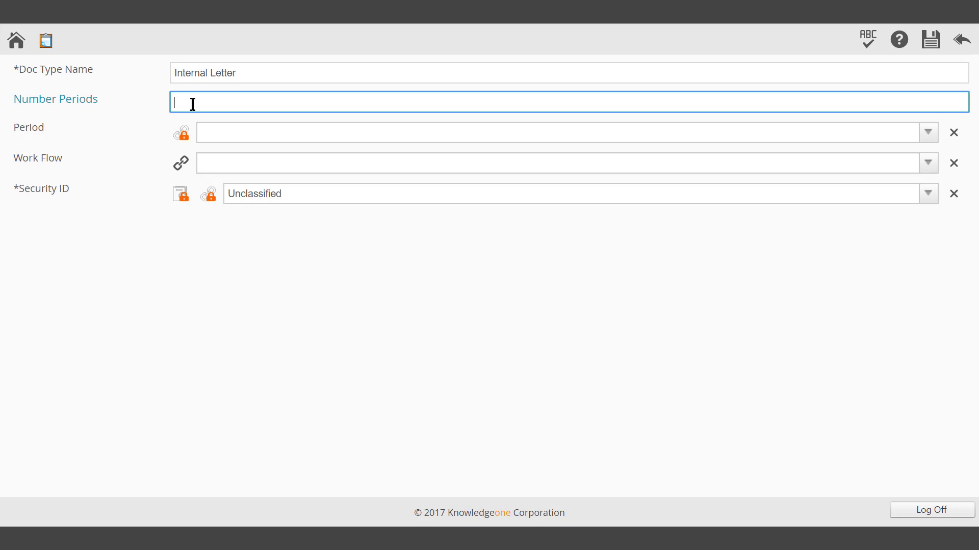
type("5")
key("Tab")
key("Tab")
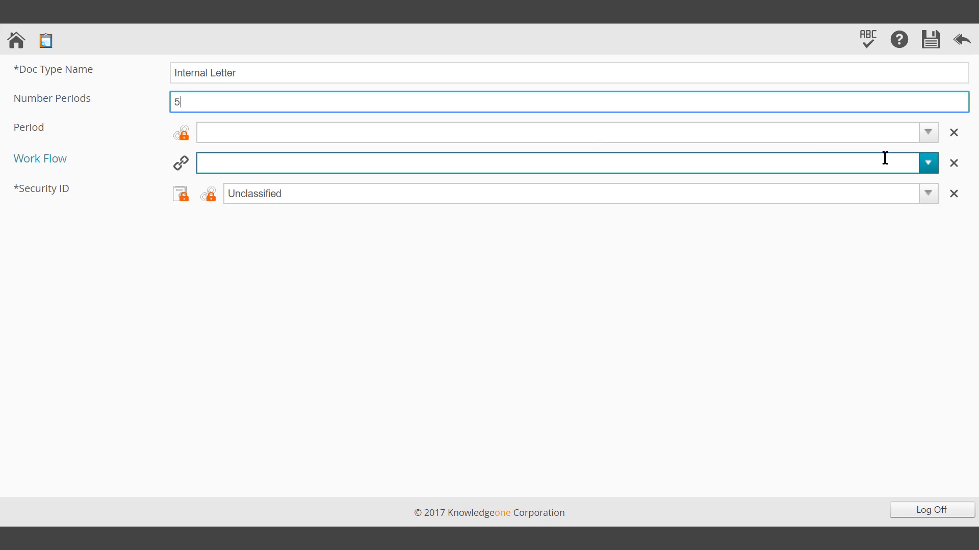
left_click(928, 132)
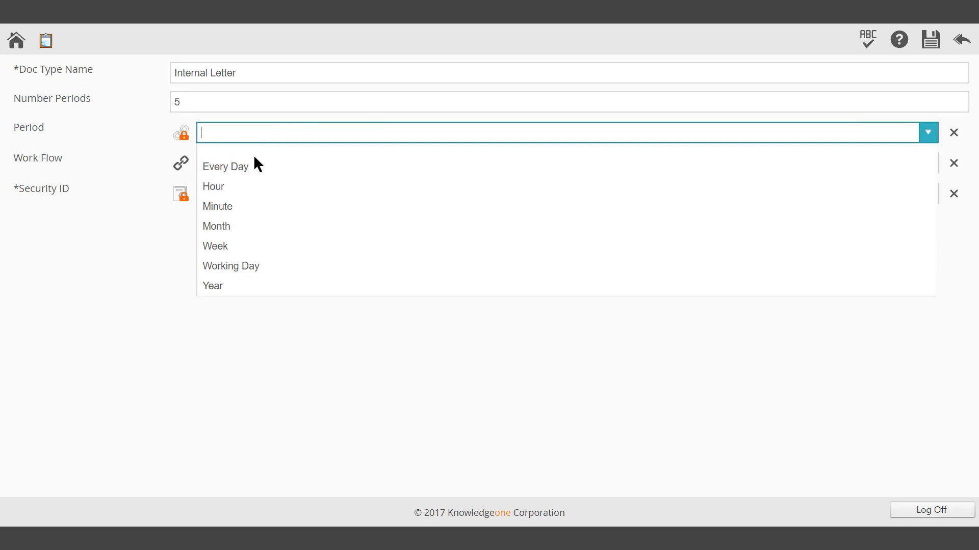
left_click(248, 266)
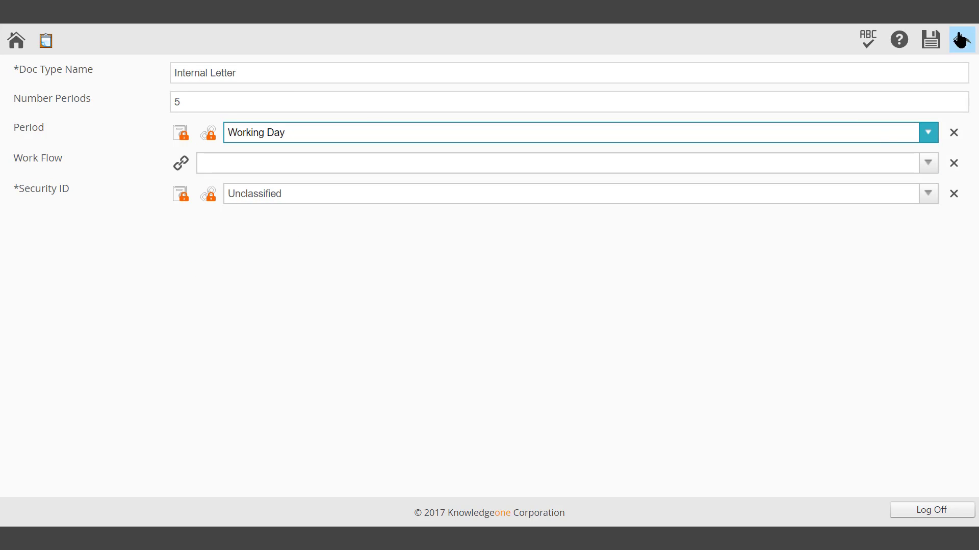
Review the workflow choices, leave Work Flow unassigned and save Internal Letter
left_click(927, 163)
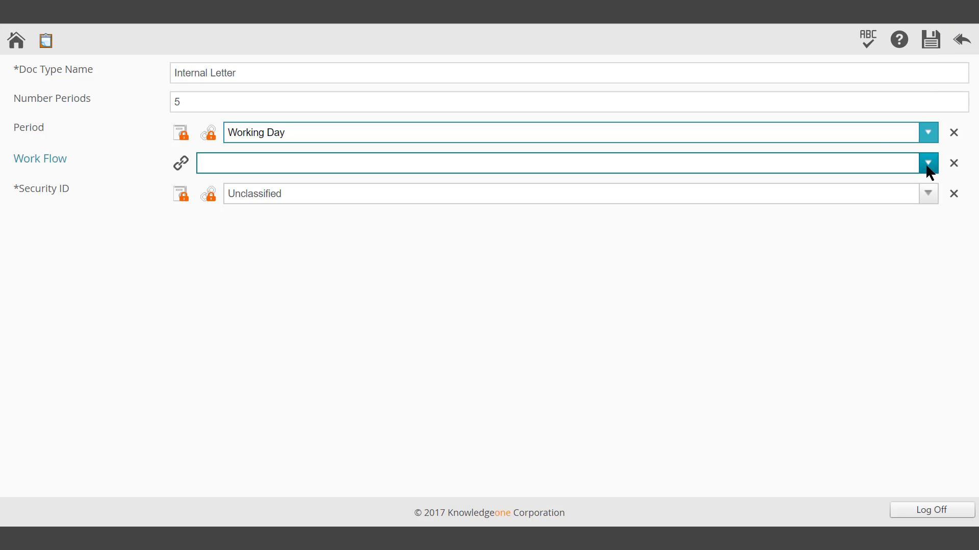
left_click(929, 167)
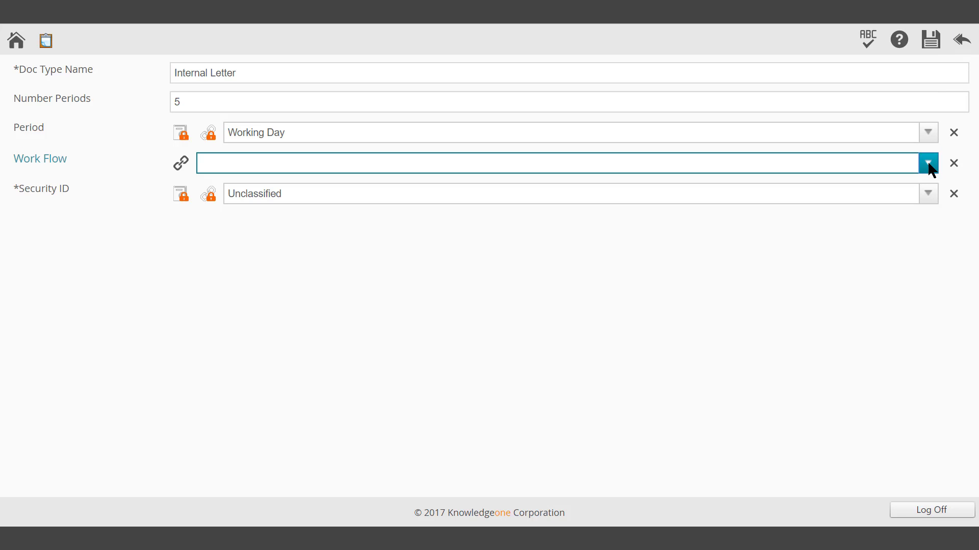
left_click(929, 164)
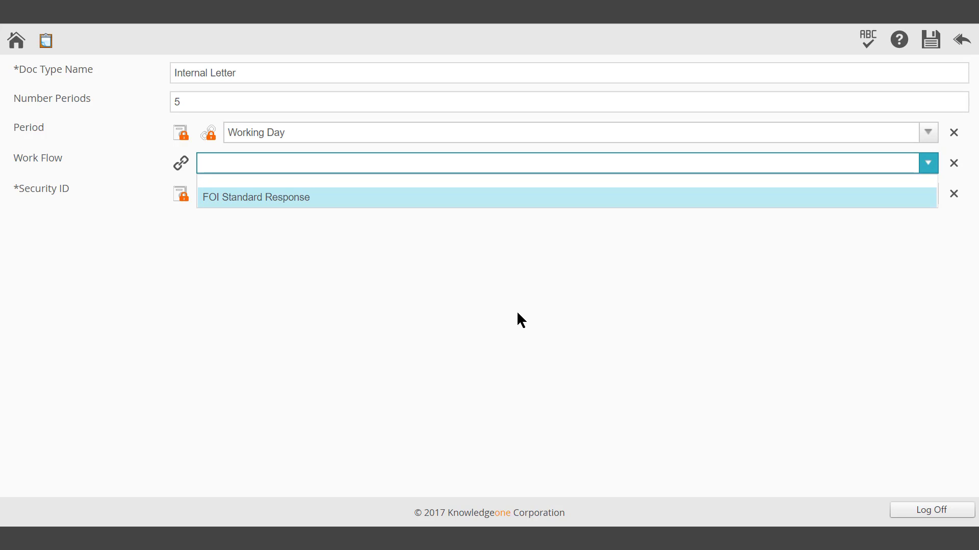
left_click(520, 292)
left_click(927, 101)
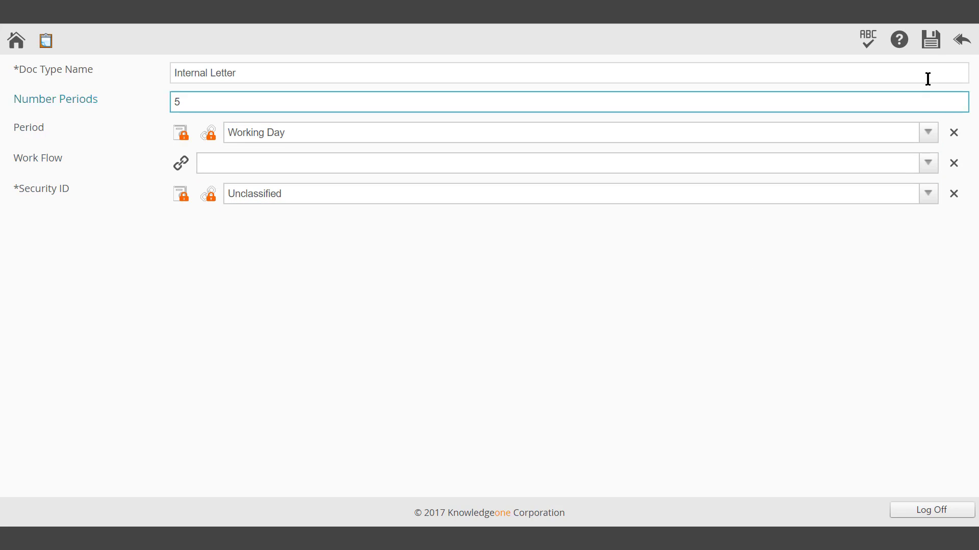
left_click(931, 39)
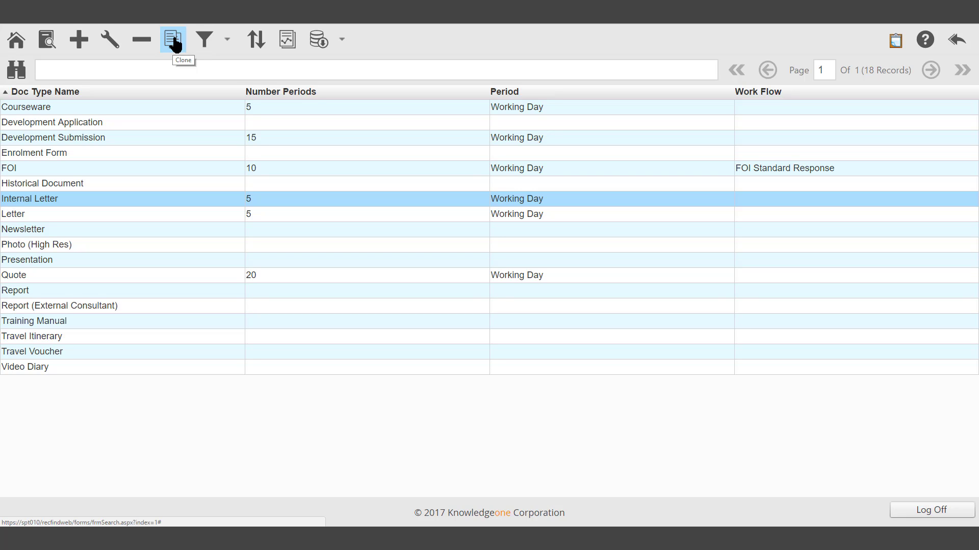
Clone Internal Letter, rename the copy External Letter and save it
left_click(173, 40)
double_click(209, 73)
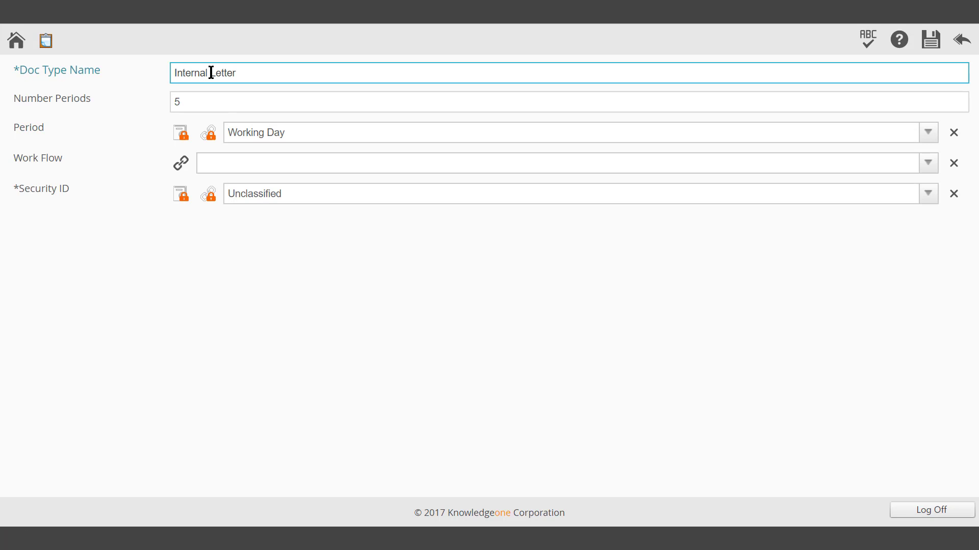
type("Ex")
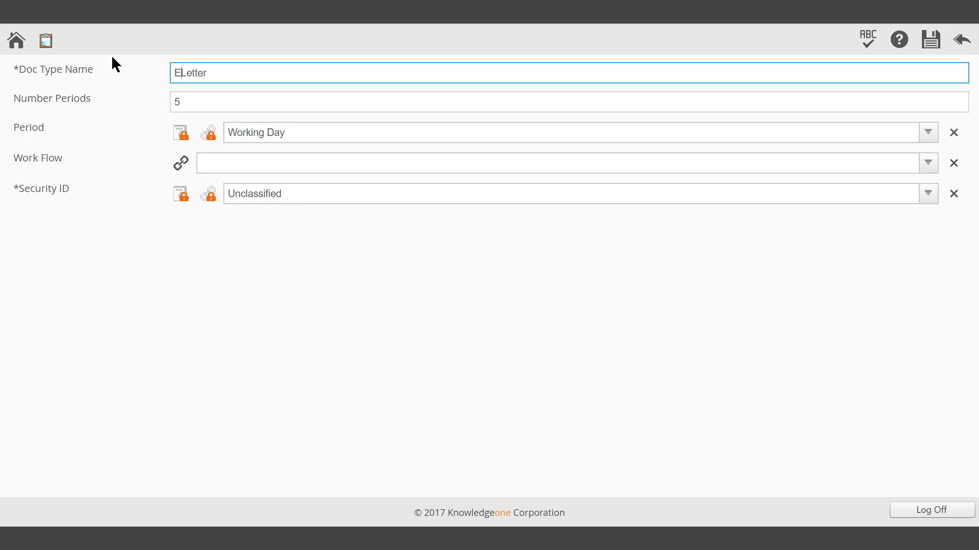
type("ternal")
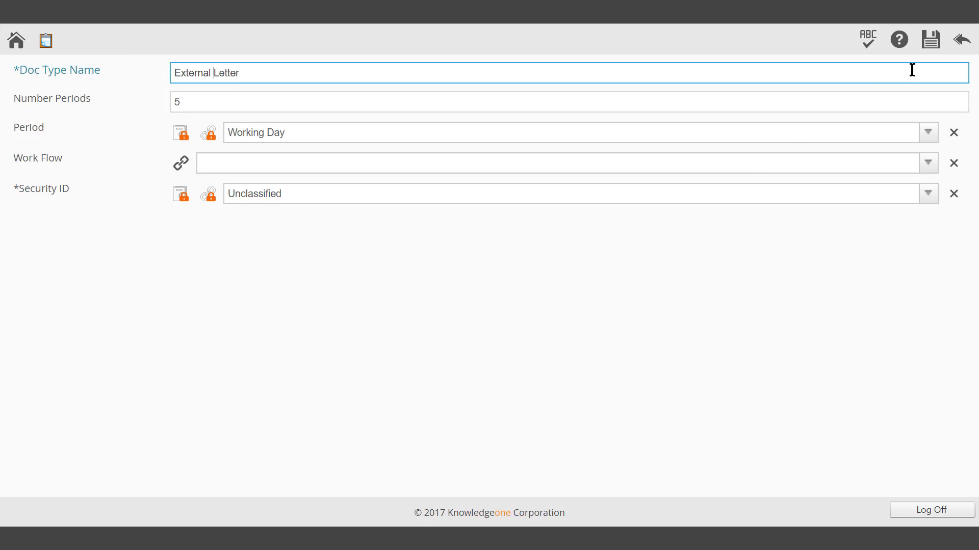
left_click(930, 40)
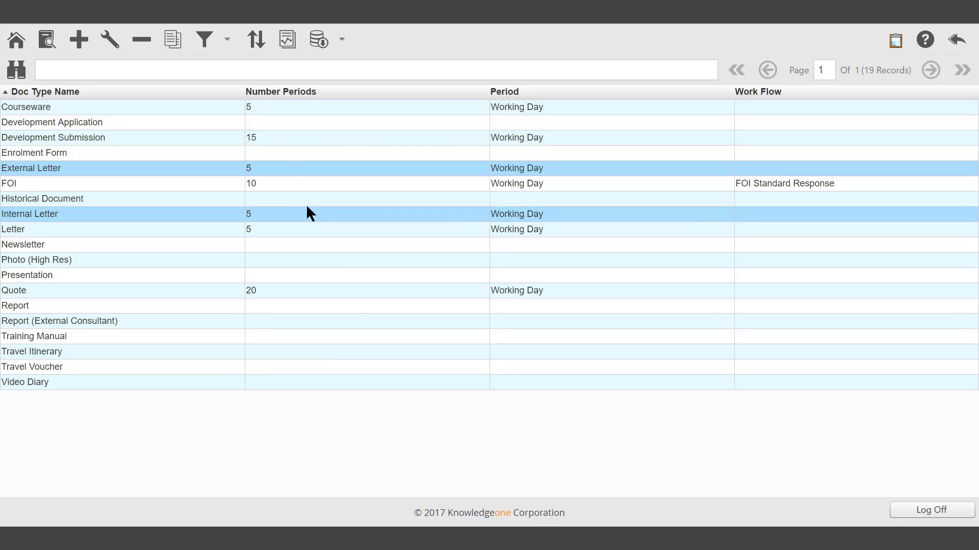
left_click(228, 40)
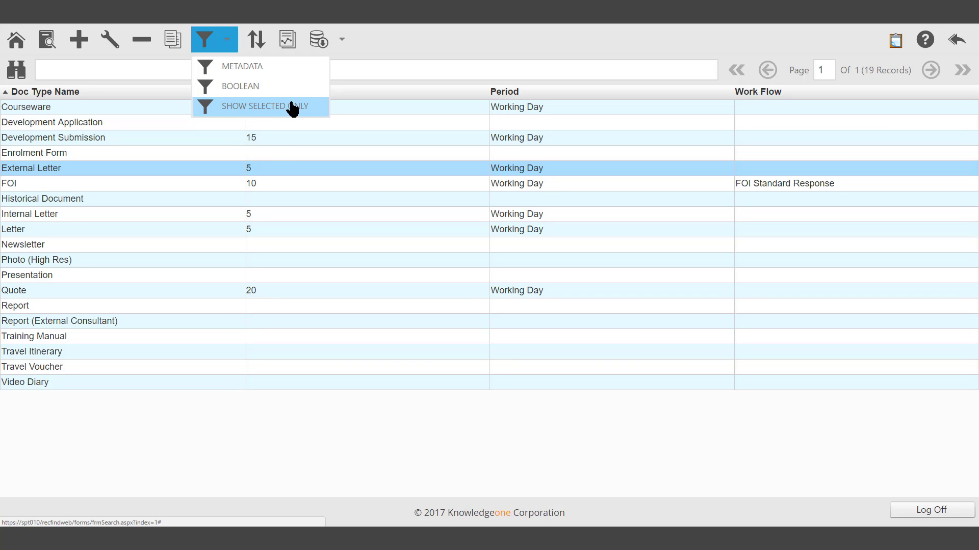
left_click(257, 39)
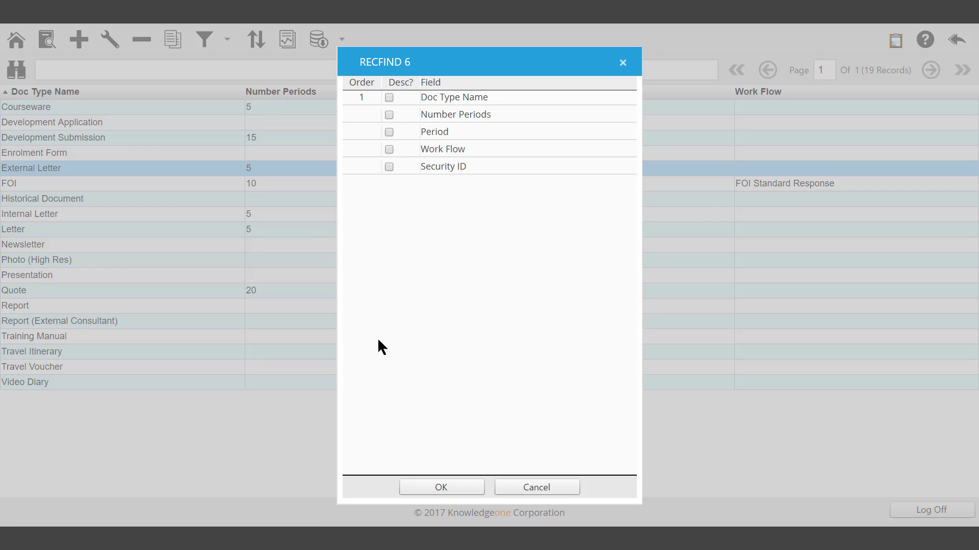
left_click(461, 493)
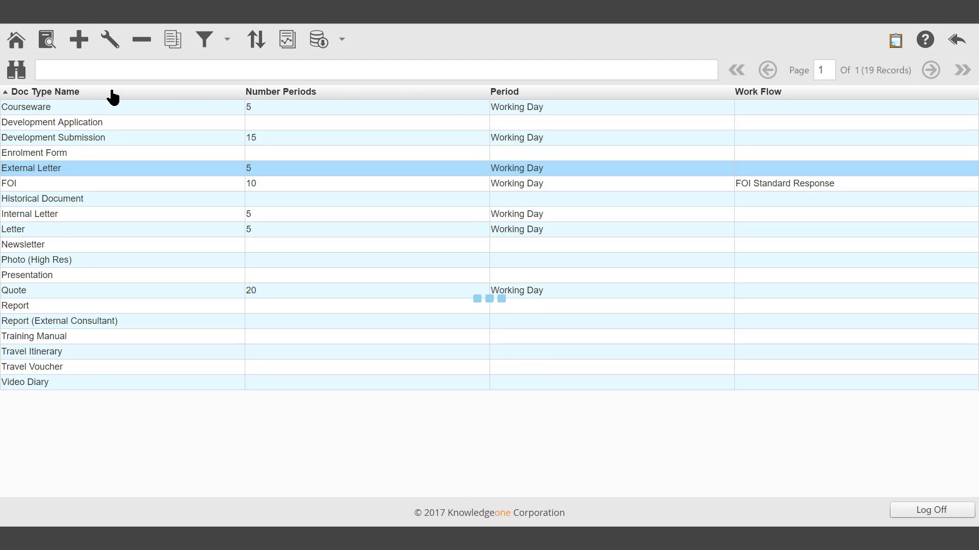
left_click(80, 95)
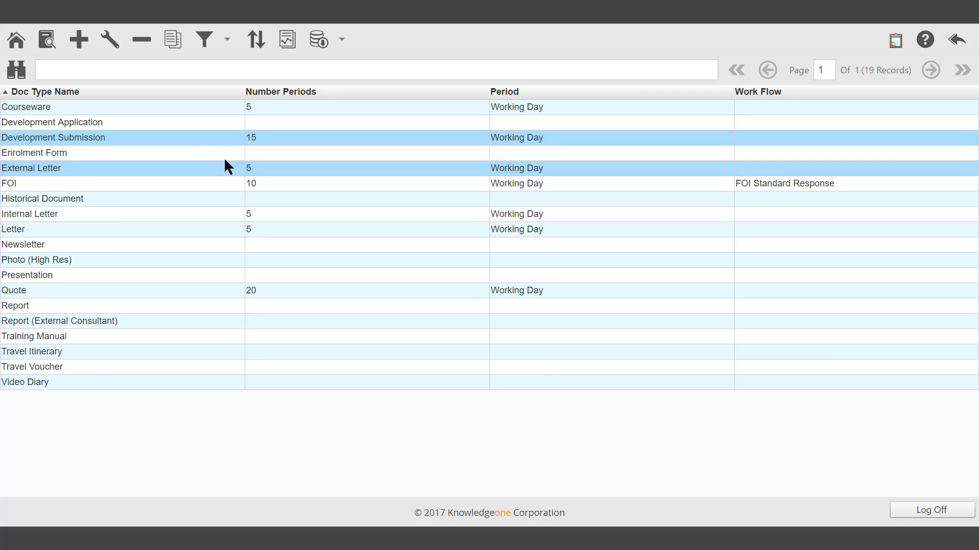
left_click(288, 42)
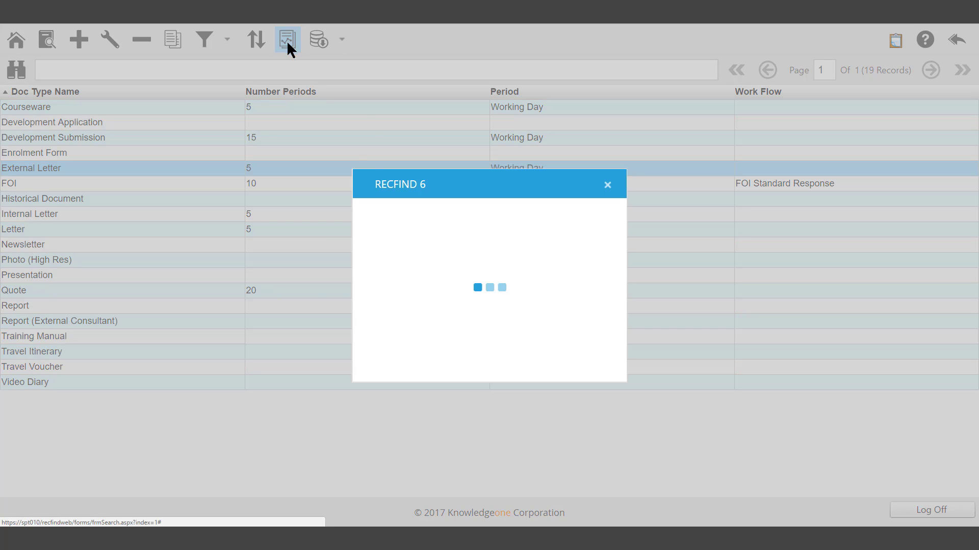
left_click(445, 283)
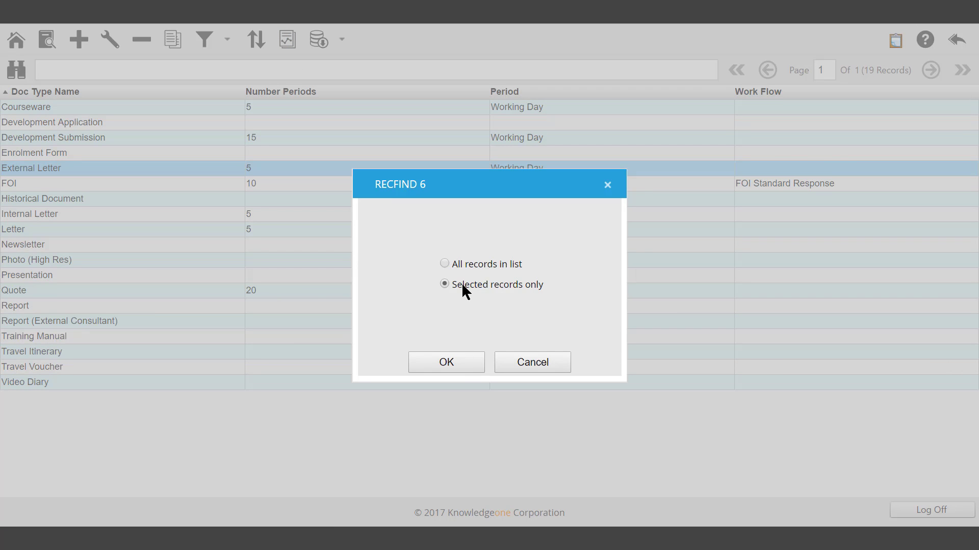
left_click(459, 362)
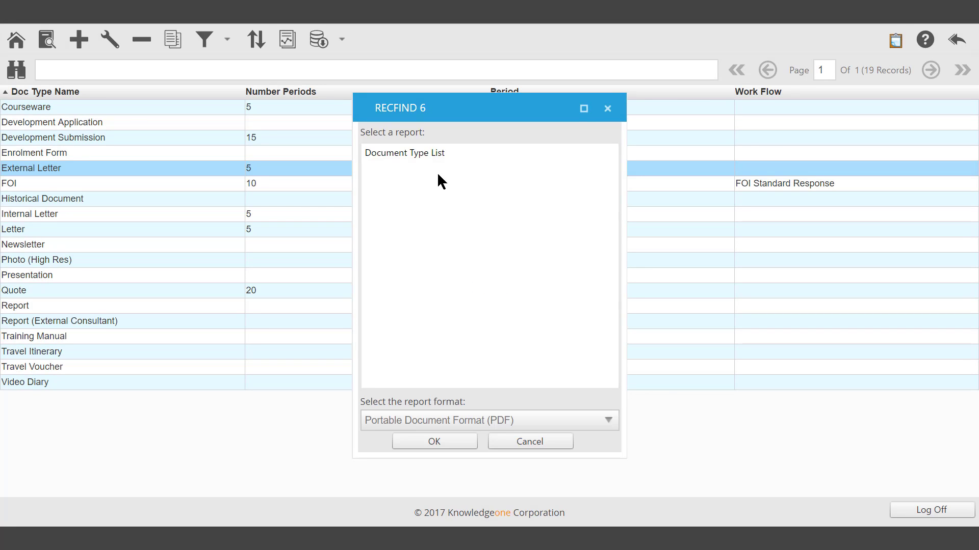
left_click(529, 442)
left_click(330, 69)
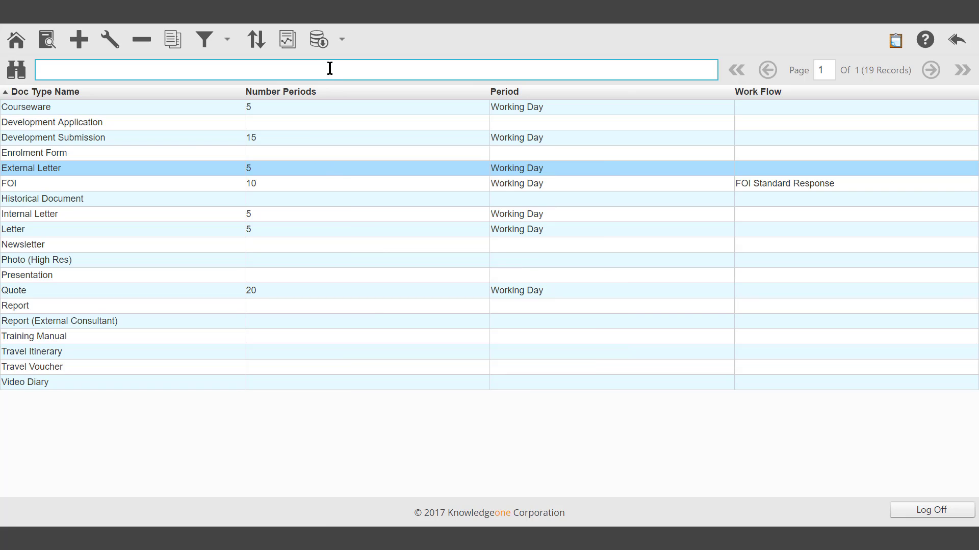
Glance at the export options, then leave the Doc Type list for the main screen
left_click(340, 40)
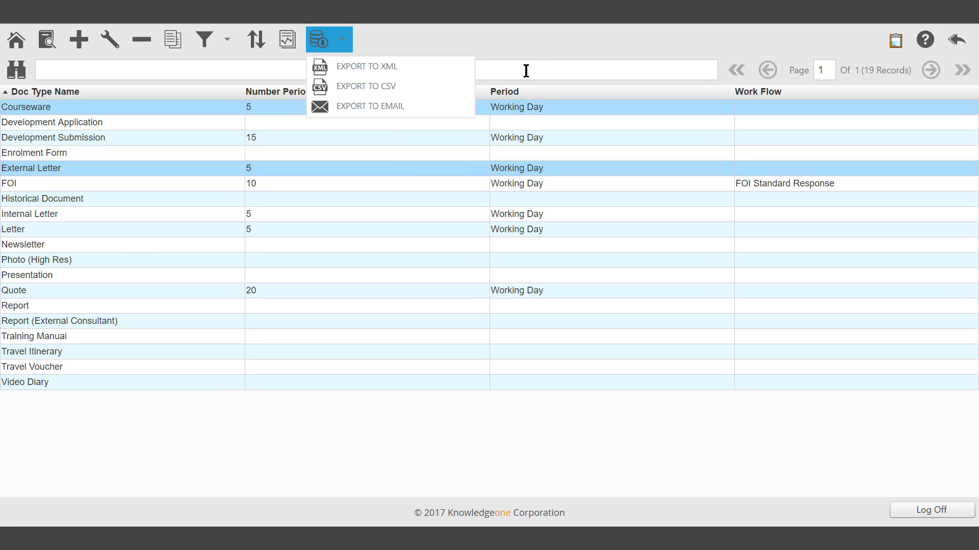
left_click(957, 40)
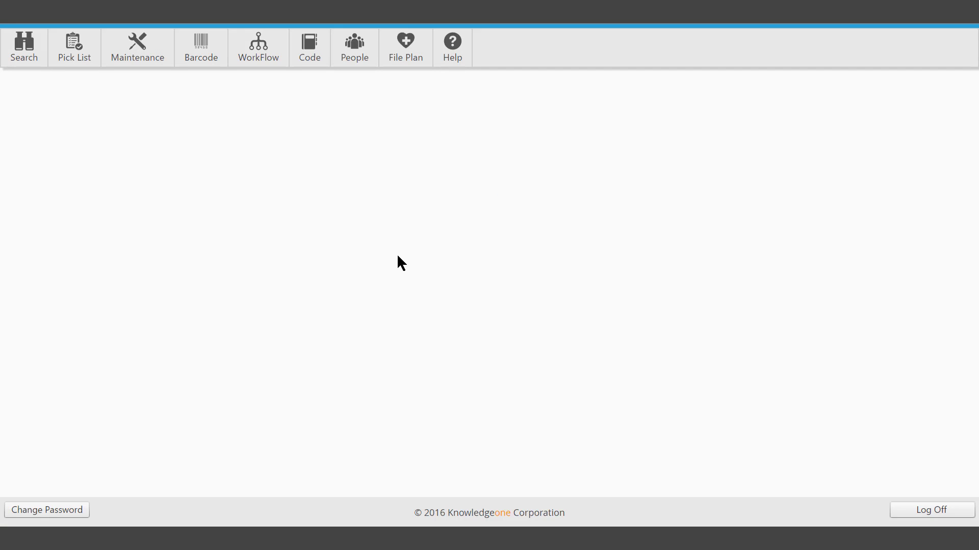